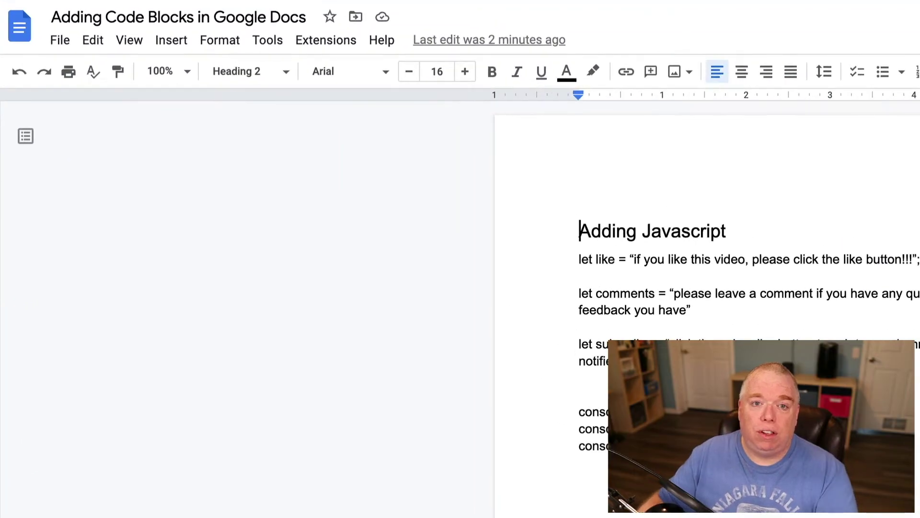
Step: From Extensions > Add-ons, open Get add-ons and search the Marketplace for the Code Blocks add-on
{"action": "left_click", "coordinate": [340, 42]}
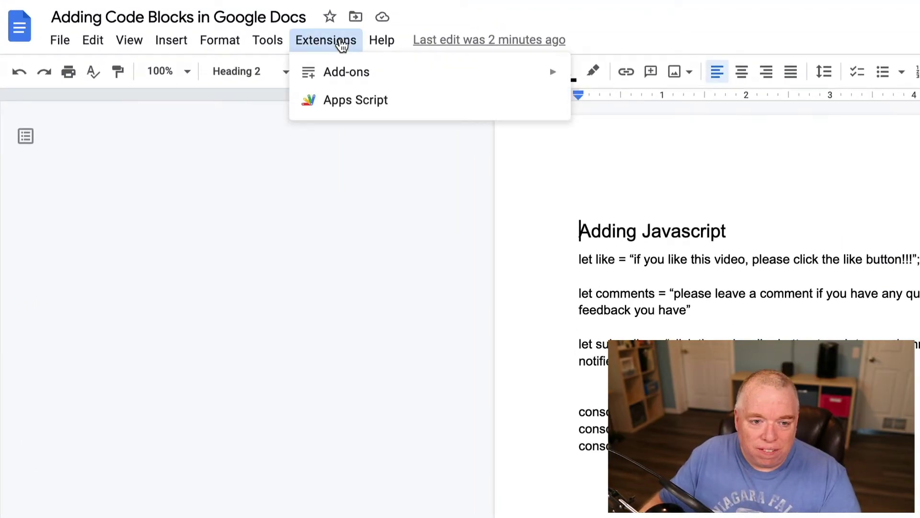
{"action": "mouse_move", "coordinate": [345, 71]}
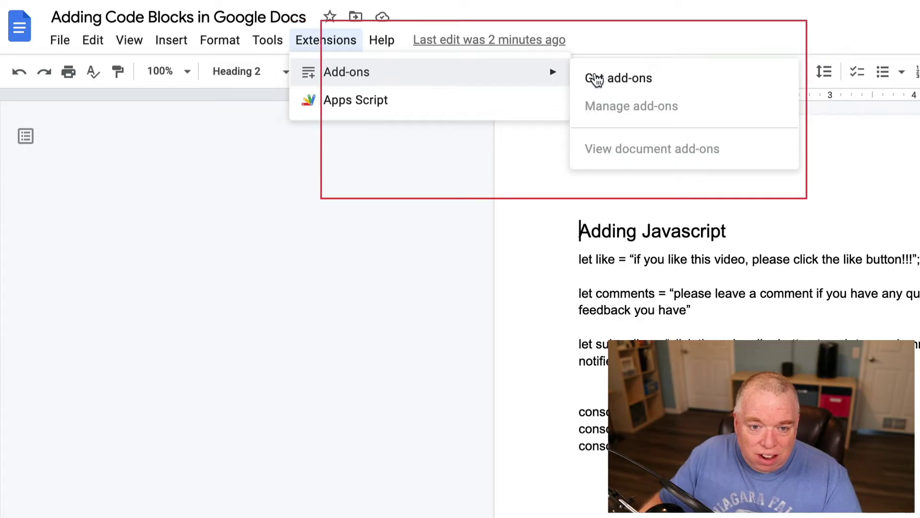
{"action": "left_click", "coordinate": [640, 77]}
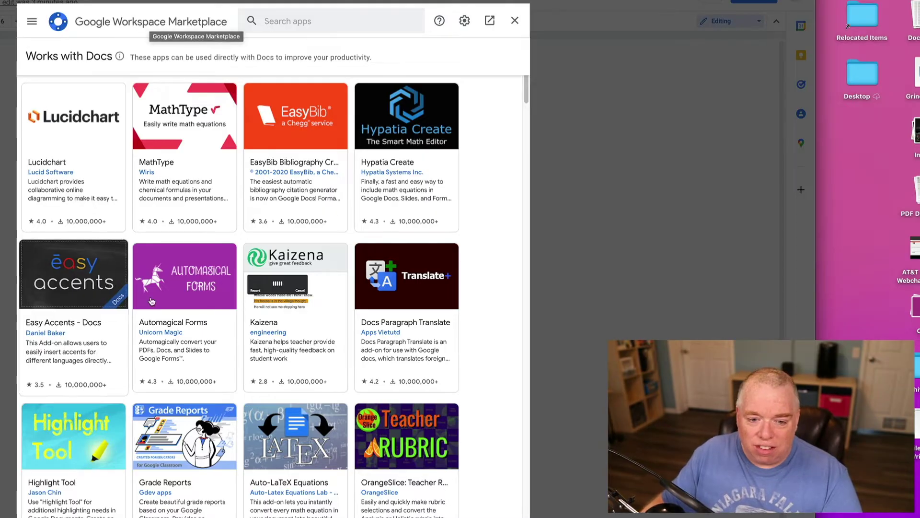
{"action": "left_click", "coordinate": [300, 19]}
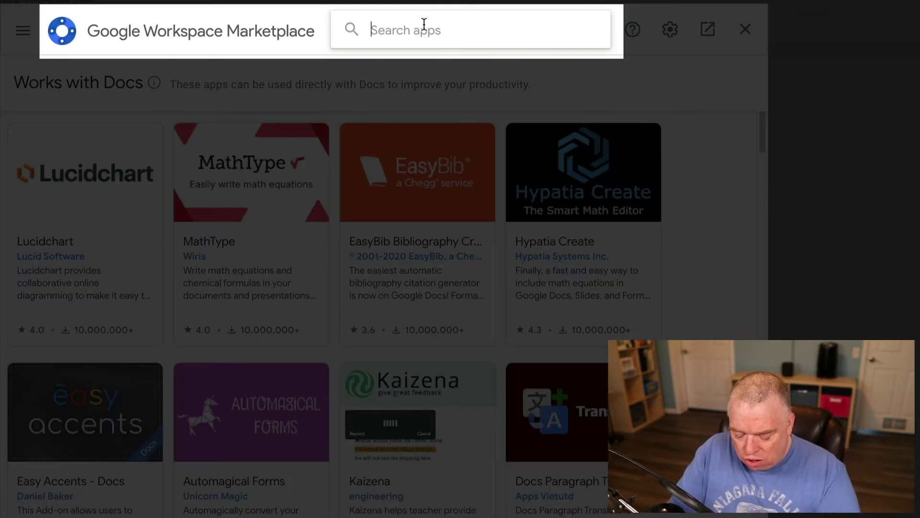
{"action": "type", "text": "code"}
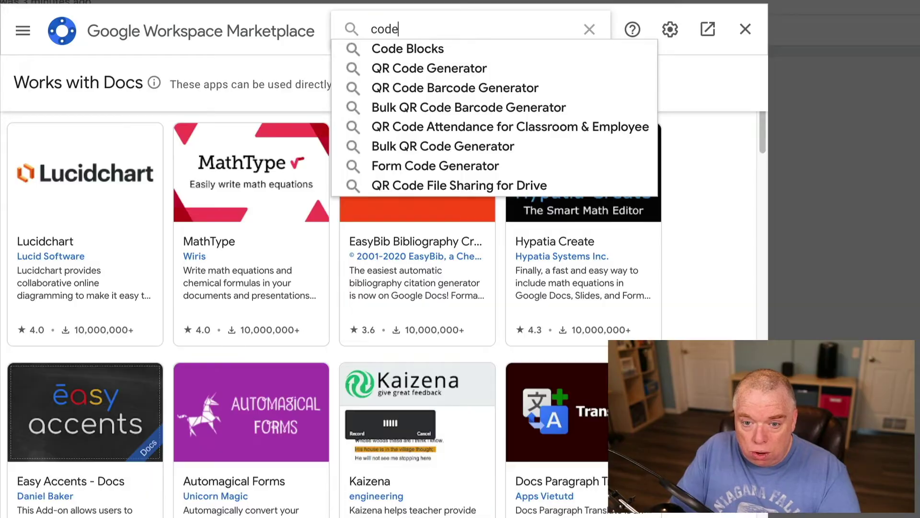
{"action": "left_click", "coordinate": [417, 49]}
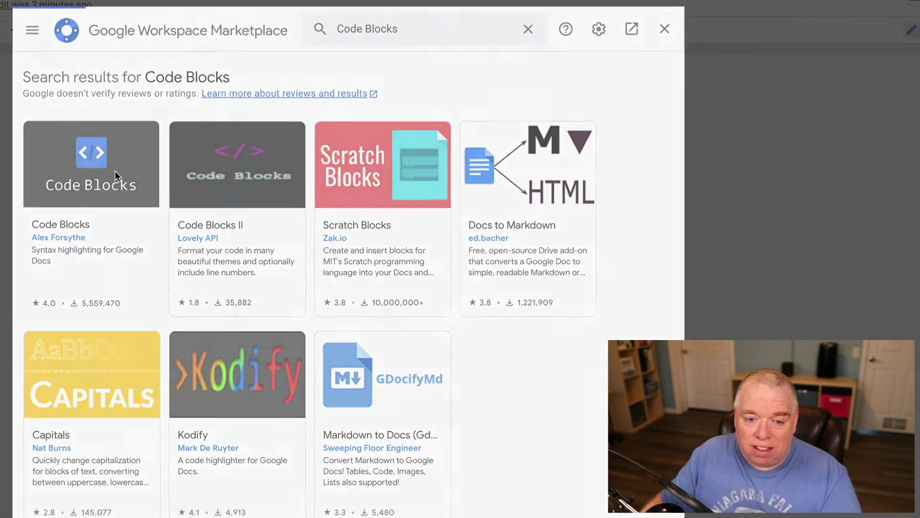
Step: Open the Code Blocks listing and view the Permissions it requests
{"action": "left_click", "coordinate": [119, 198]}
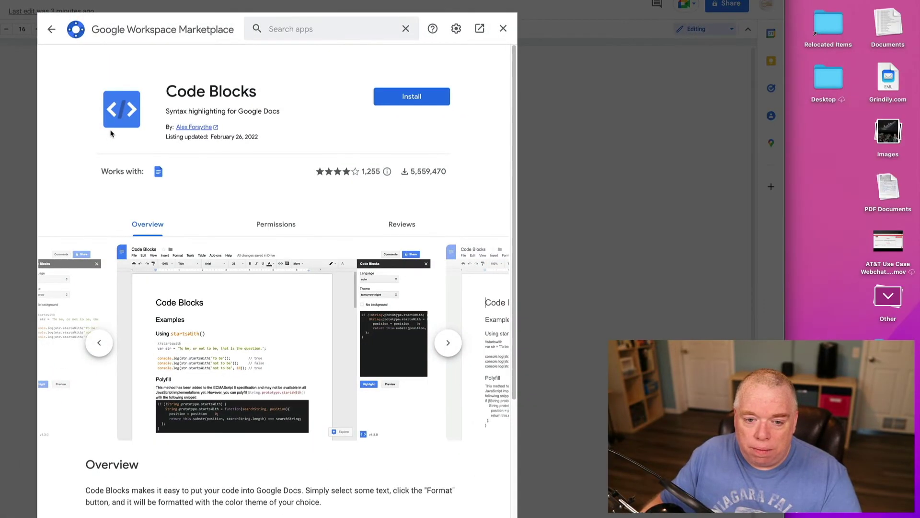
{"action": "scroll", "coordinate": [261, 202], "scroll_direction": "down", "scroll_amount": 1}
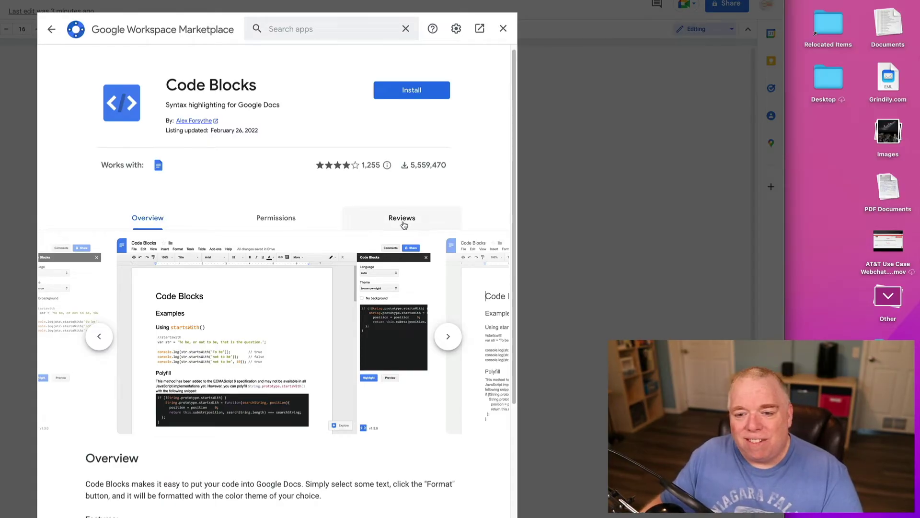
{"action": "left_click", "coordinate": [279, 222]}
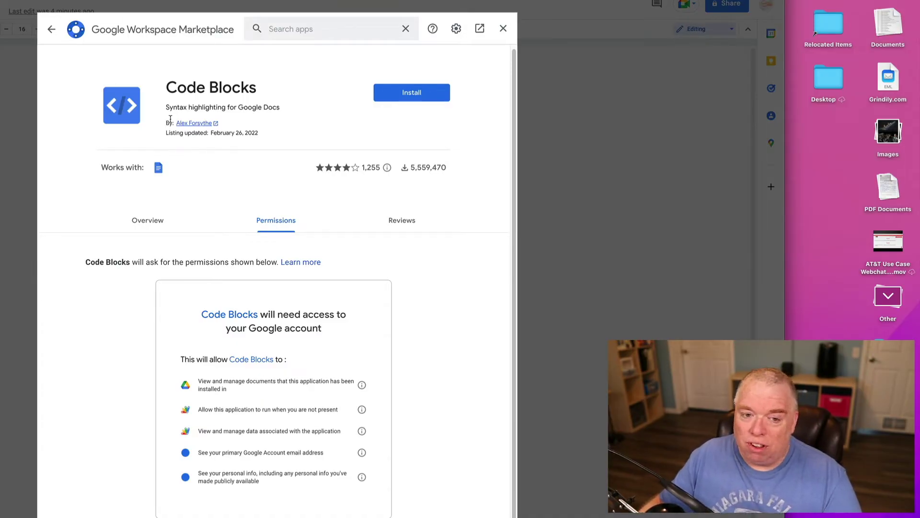
Step: Install Code Blocks, choosing the Google account and allowing the access it requests
{"action": "left_click", "coordinate": [413, 94]}
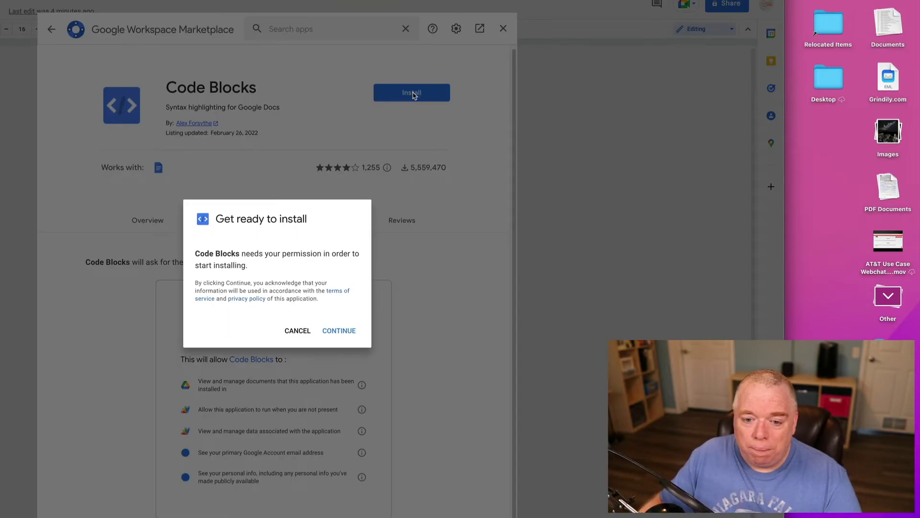
{"action": "left_click", "coordinate": [330, 332]}
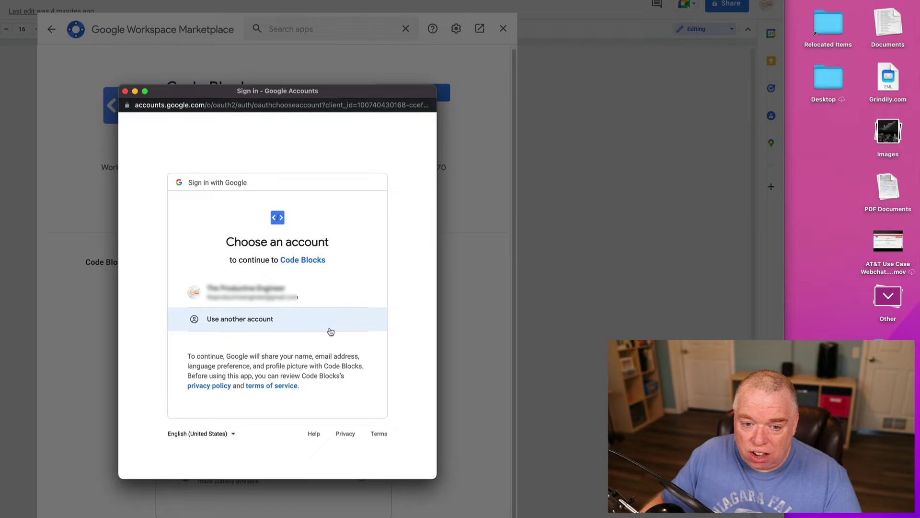
{"action": "left_click", "coordinate": [258, 298]}
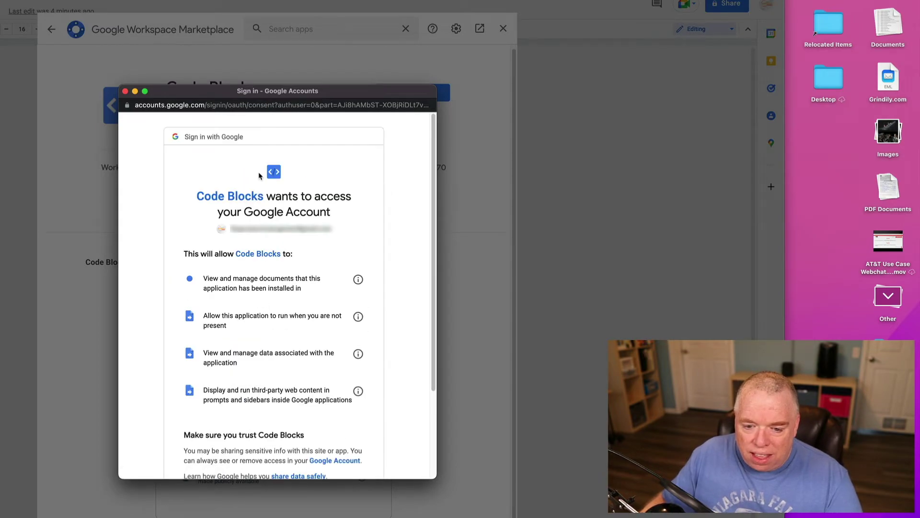
{"action": "scroll", "coordinate": [302, 229], "scroll_direction": "down", "scroll_amount": 2}
{"action": "scroll", "coordinate": [302, 229], "scroll_direction": "down", "scroll_amount": 2}
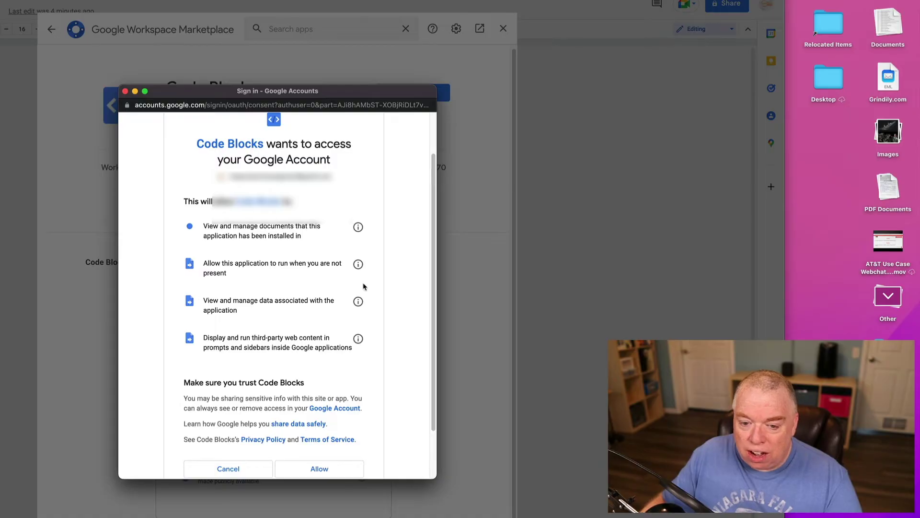
{"action": "scroll", "coordinate": [271, 245], "scroll_direction": "down", "scroll_amount": 2}
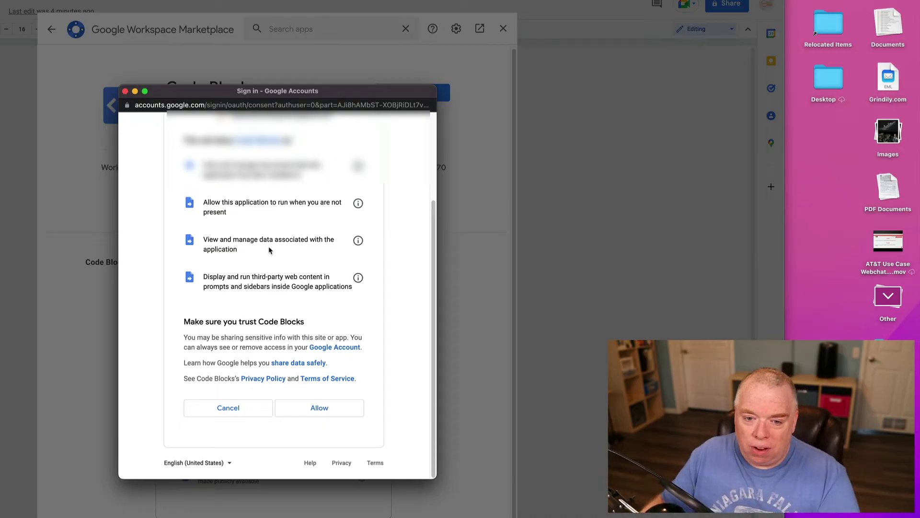
{"action": "scroll", "coordinate": [262, 268], "scroll_direction": "up", "scroll_amount": 1}
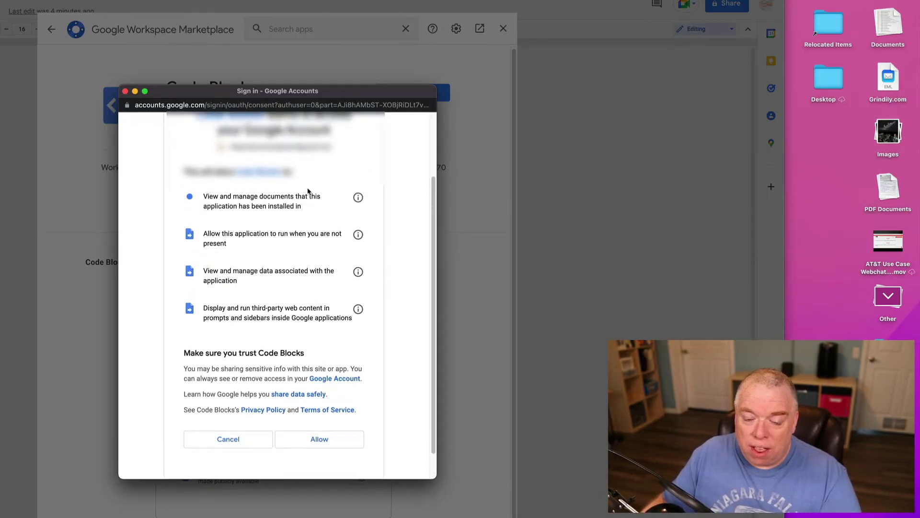
{"action": "scroll", "coordinate": [256, 230], "scroll_direction": "down", "scroll_amount": 1}
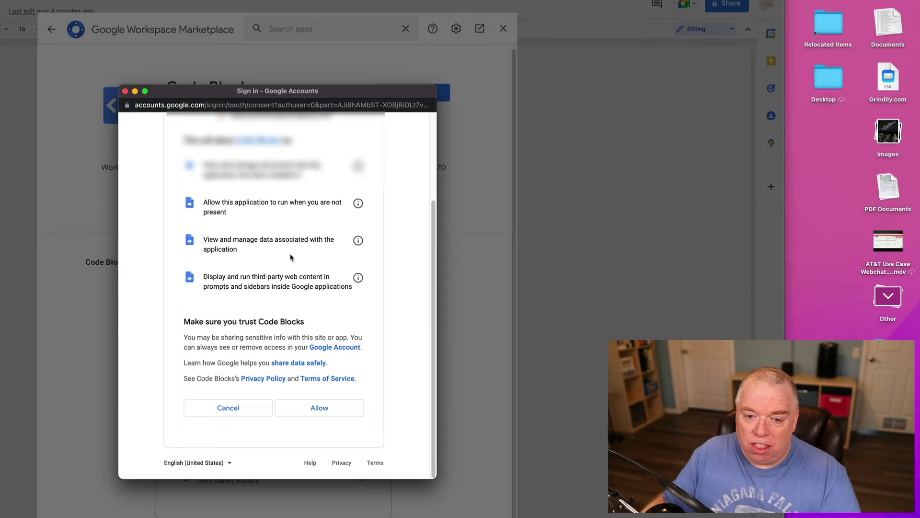
{"action": "left_click", "coordinate": [343, 407]}
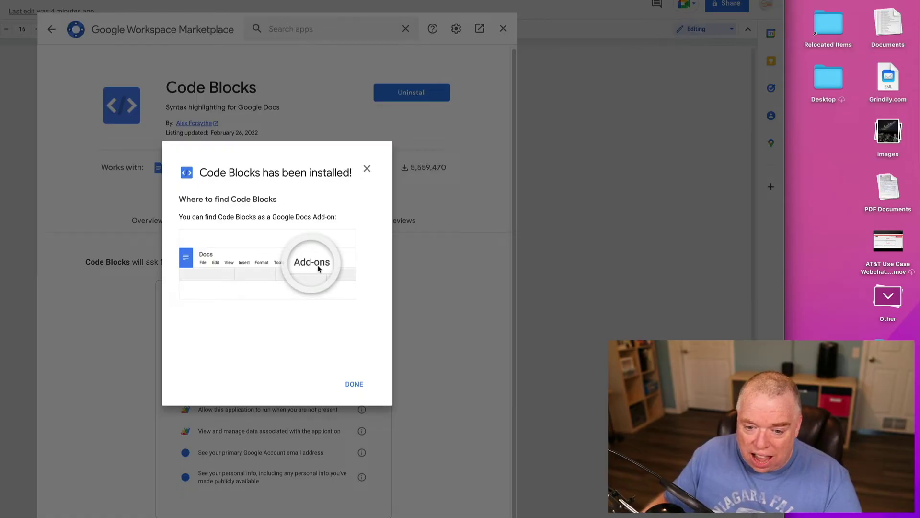
Step: Dismiss the install confirmation, close the Marketplace, and open Extensions to the Code Blocks entry
{"action": "left_click", "coordinate": [349, 384]}
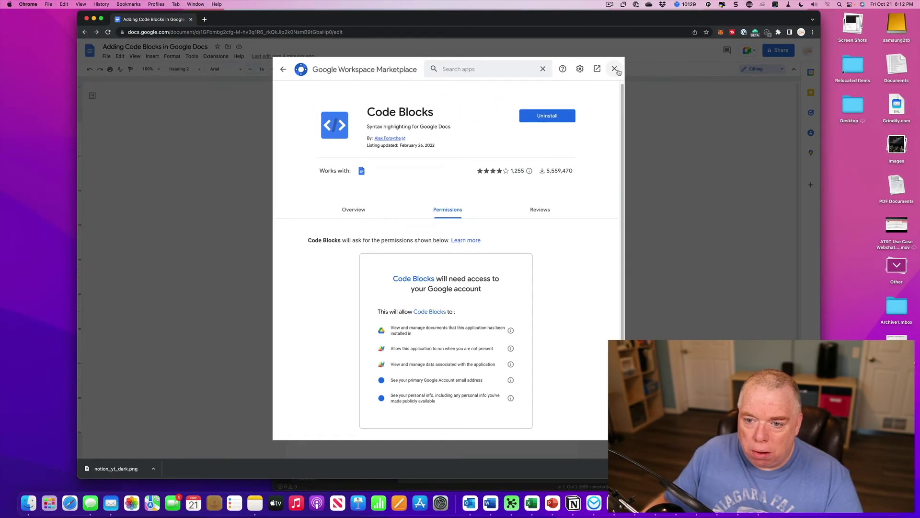
{"action": "left_click", "coordinate": [615, 69]}
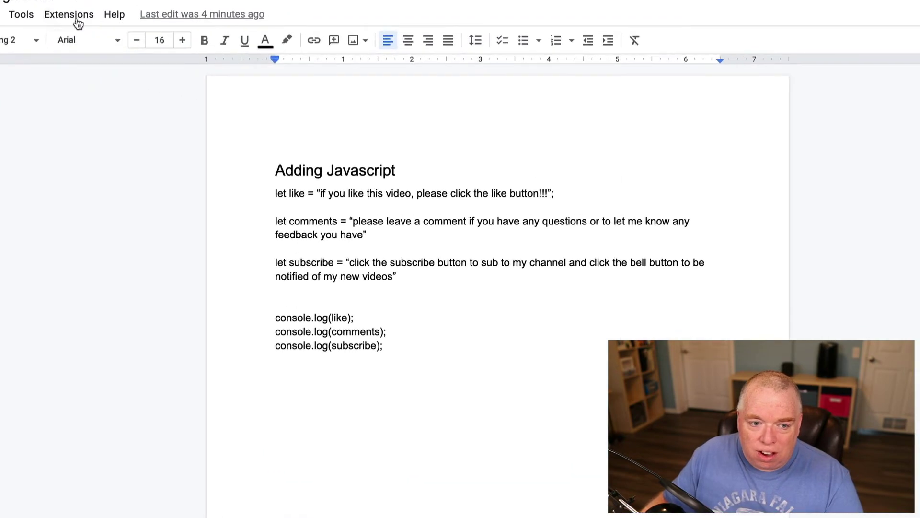
{"action": "left_click", "coordinate": [218, 58]}
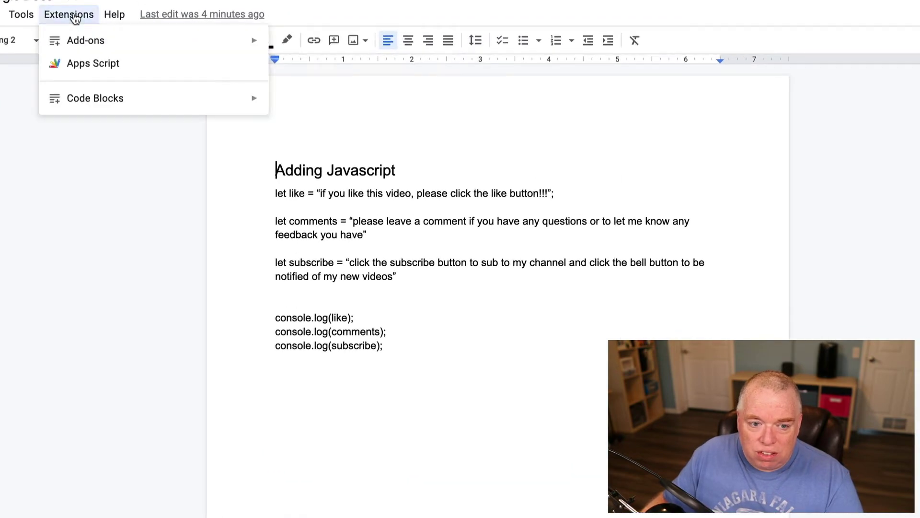
{"action": "left_click", "coordinate": [277, 101]}
{"action": "left_click", "coordinate": [70, 15]}
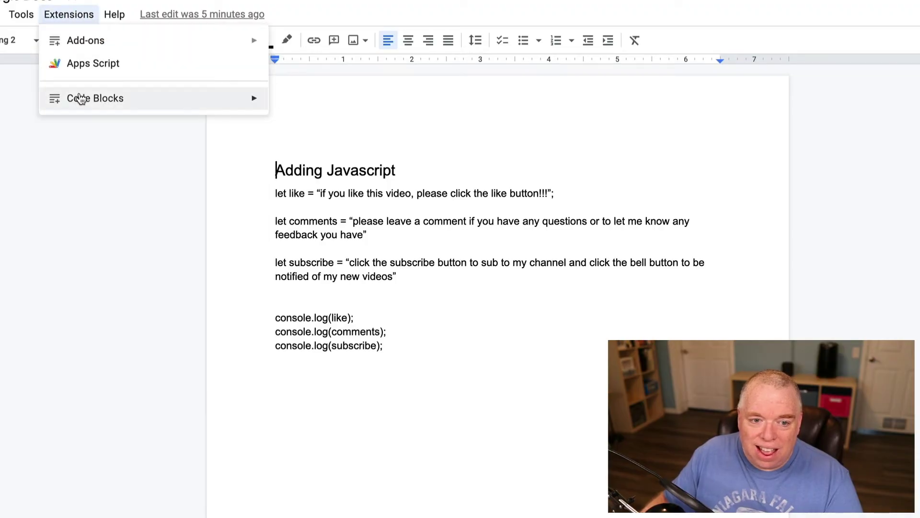
Step: Start the Code Blocks sidebar and keep javascript as the code language
{"action": "mouse_move", "coordinate": [80, 98]}
{"action": "left_click", "coordinate": [315, 100]}
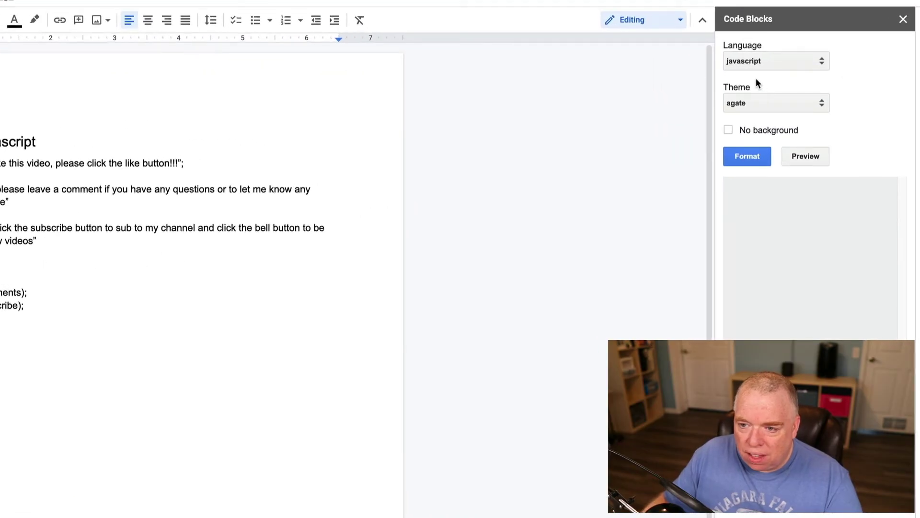
{"action": "left_click", "coordinate": [782, 61]}
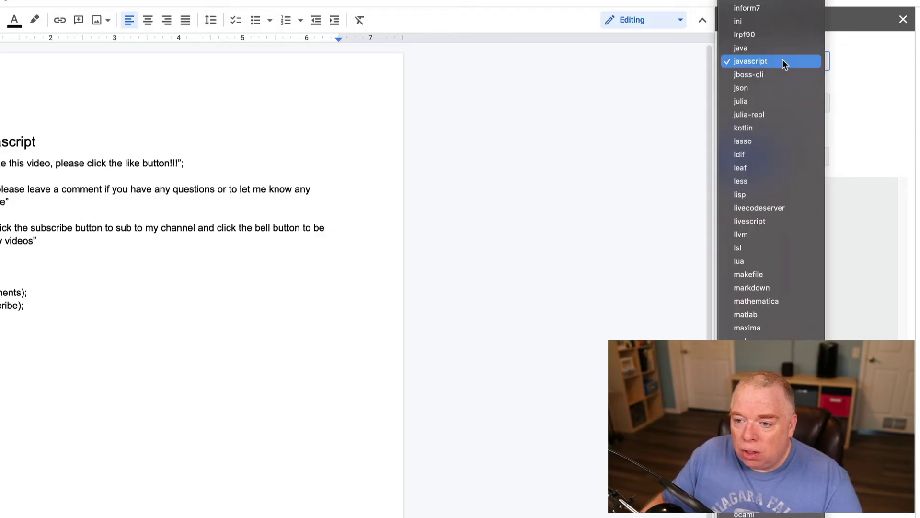
{"action": "scroll", "coordinate": [783, 59], "scroll_direction": "up", "scroll_amount": 10}
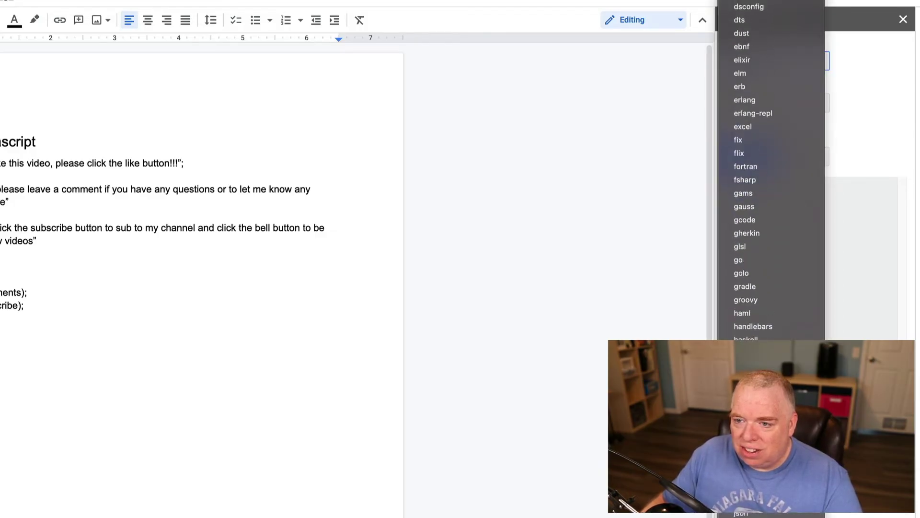
{"action": "scroll", "coordinate": [782, 226], "scroll_direction": "up", "scroll_amount": 2}
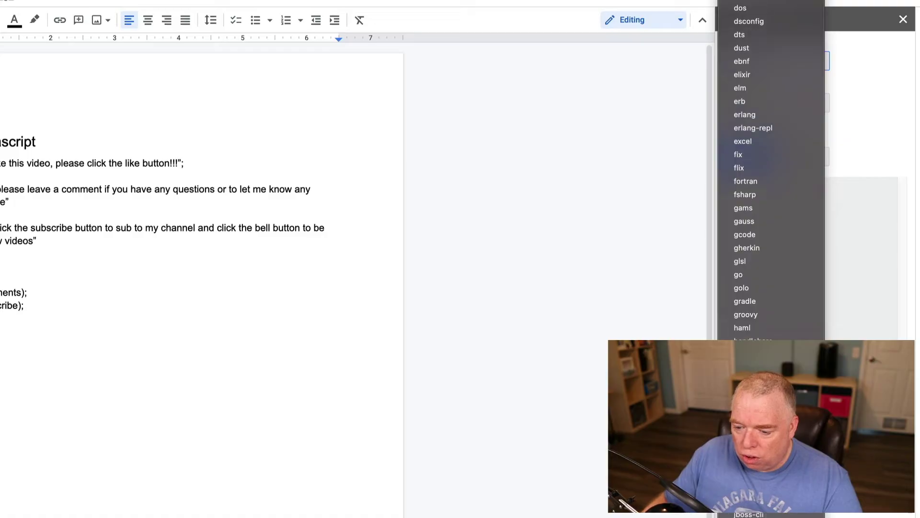
{"action": "scroll", "coordinate": [783, 226], "scroll_direction": "down", "scroll_amount": 6}
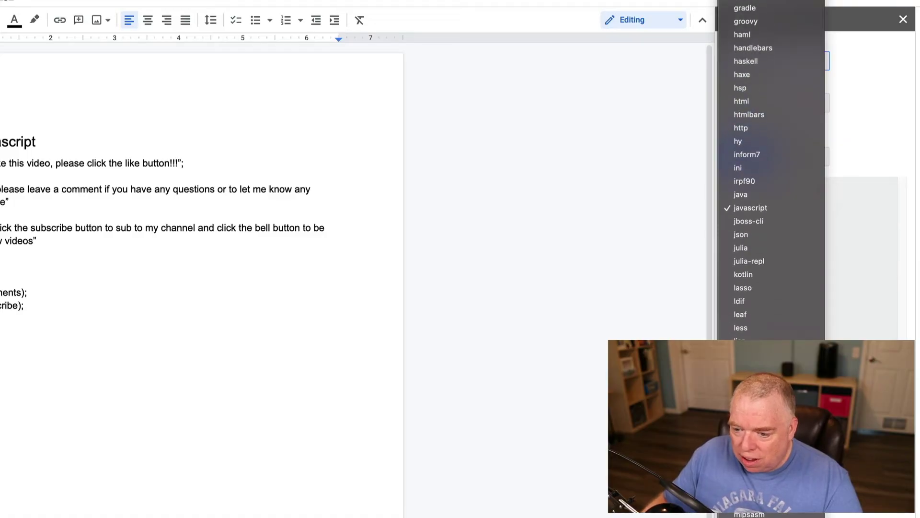
{"action": "left_click", "coordinate": [799, 211]}
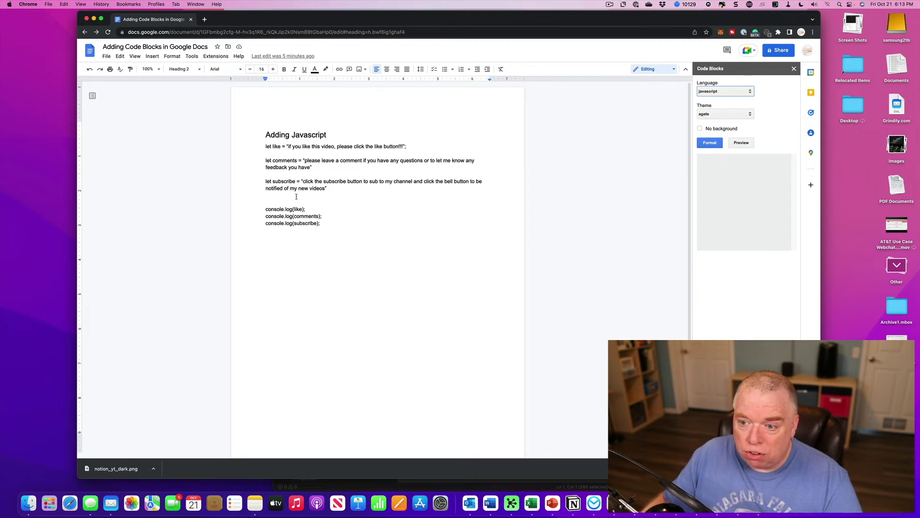
Step: Select the JavaScript lines under the heading and format them with the agate theme
{"action": "key", "text": "Tab"}
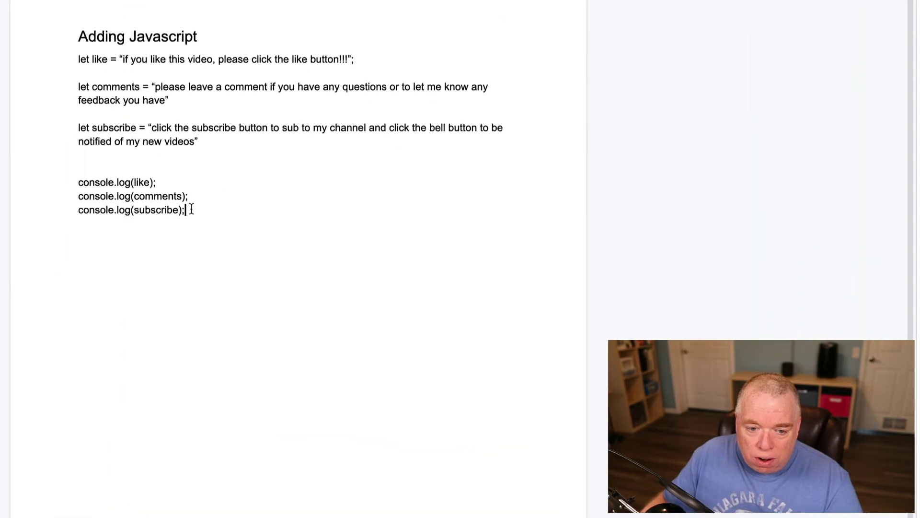
{"action": "left_click_drag", "start_coordinate": [323, 223], "coordinate": [259, 146]}
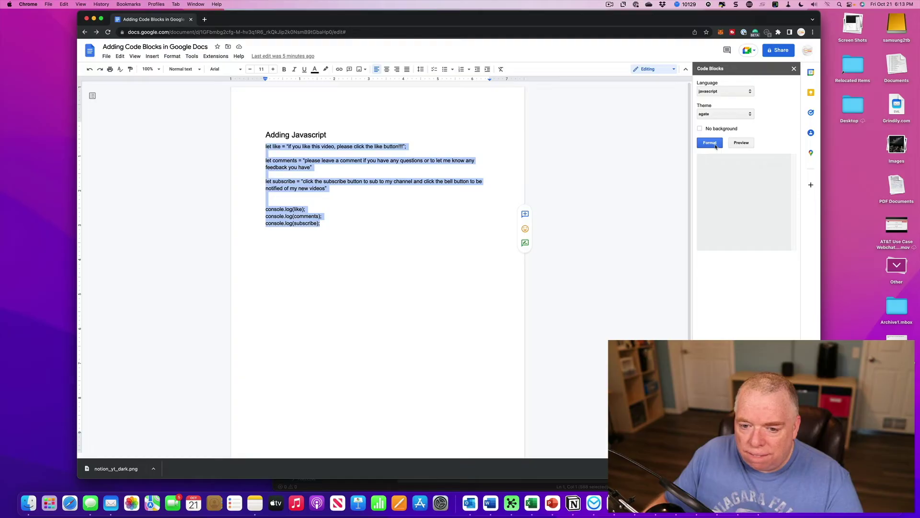
{"action": "left_click", "coordinate": [711, 144]}
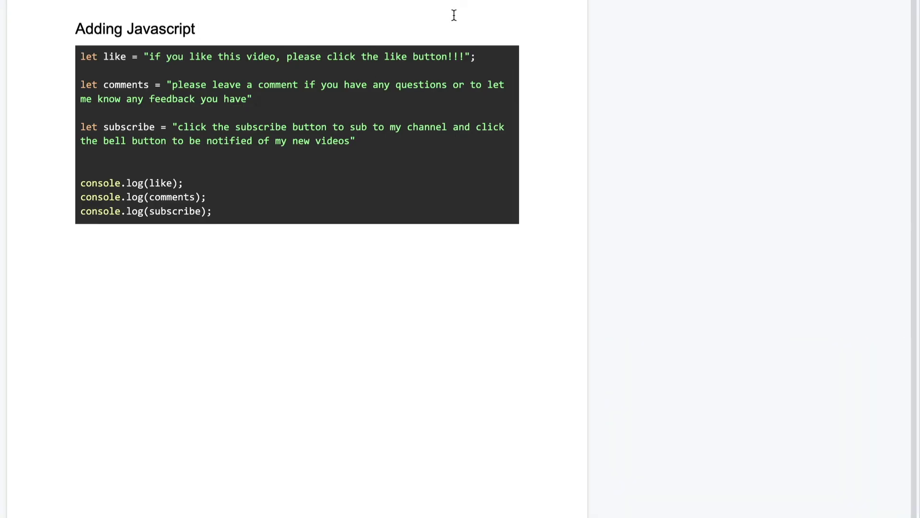
Step: Undo the agate formatting and reformat the code with the atom-one-dark theme
{"action": "key", "text": "ctrl+z"}
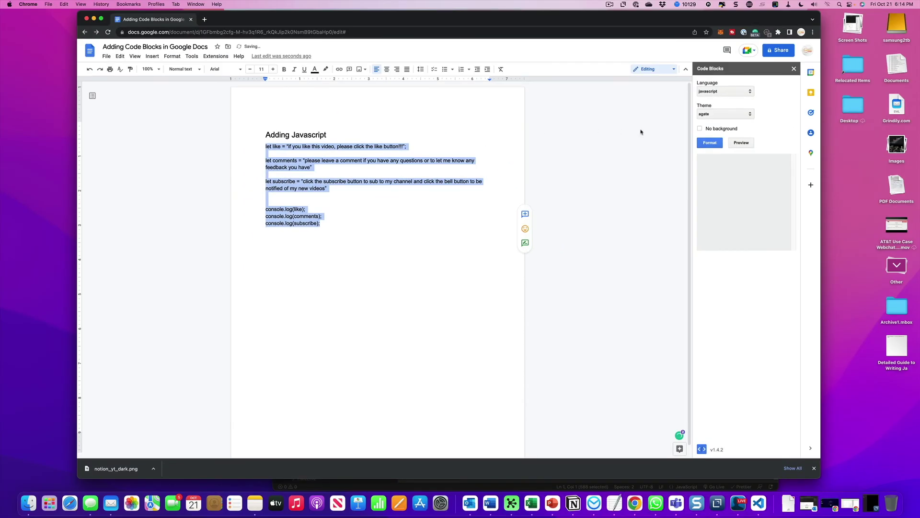
{"action": "left_click", "coordinate": [723, 114]}
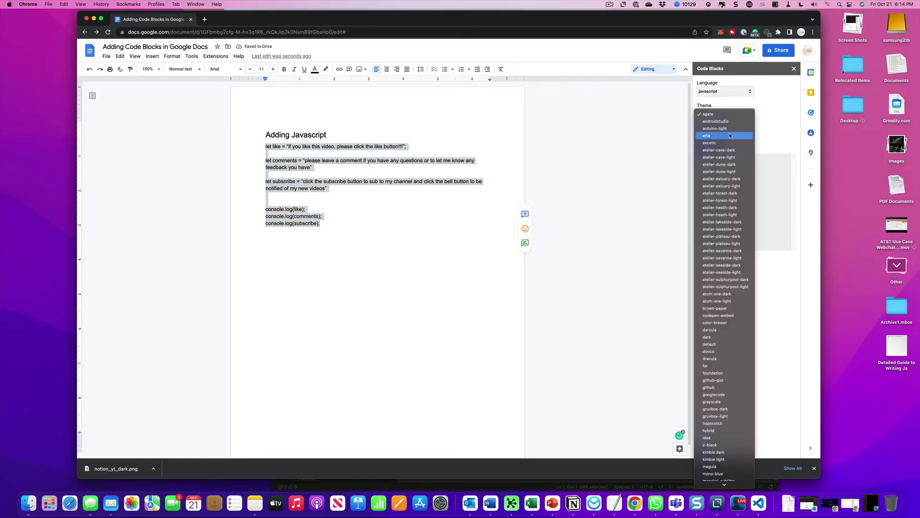
{"action": "left_click", "coordinate": [733, 293]}
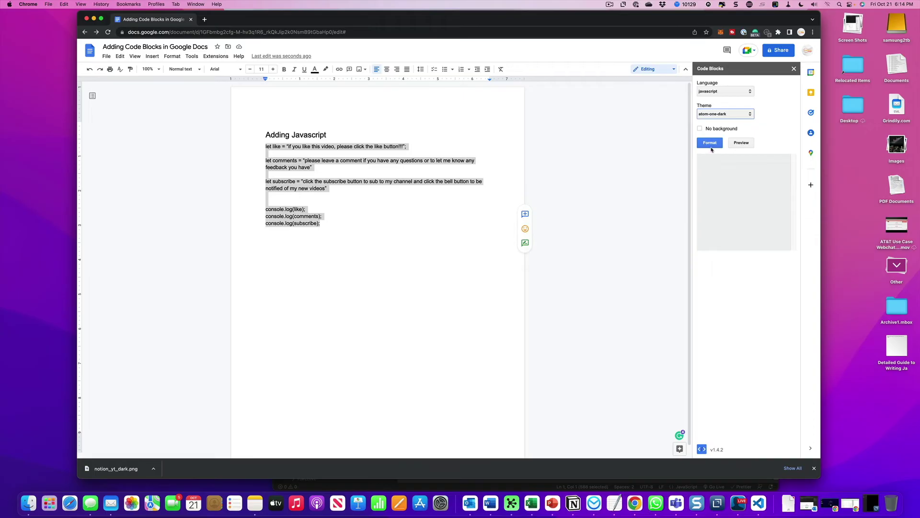
{"action": "left_click", "coordinate": [711, 146]}
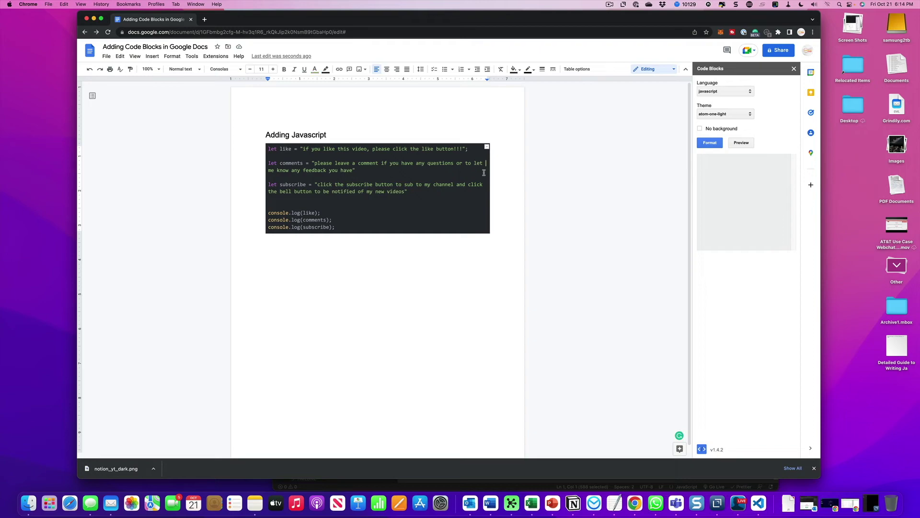
Step: Undo the atom-one-dark formatting and set the theme to monokai-sublime
{"action": "key", "text": "super+z"}
{"action": "left_click", "coordinate": [718, 114]}
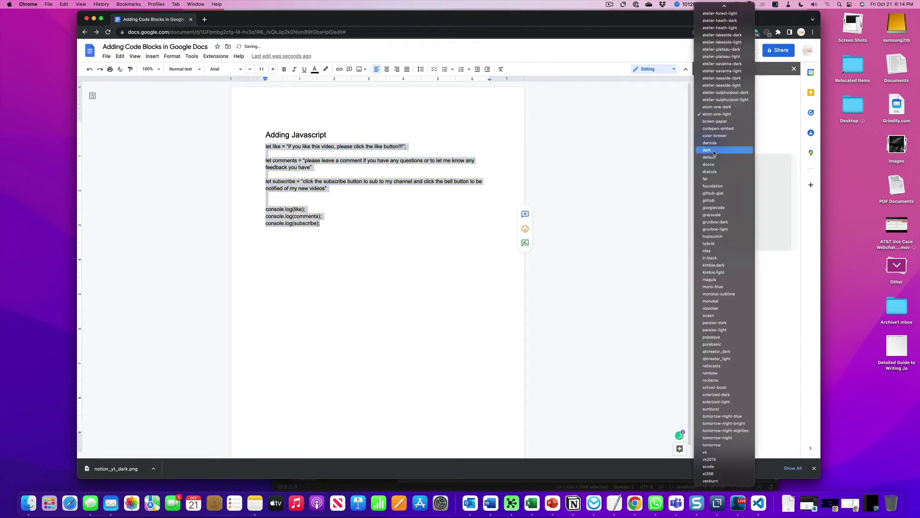
{"action": "left_click", "coordinate": [712, 293]}
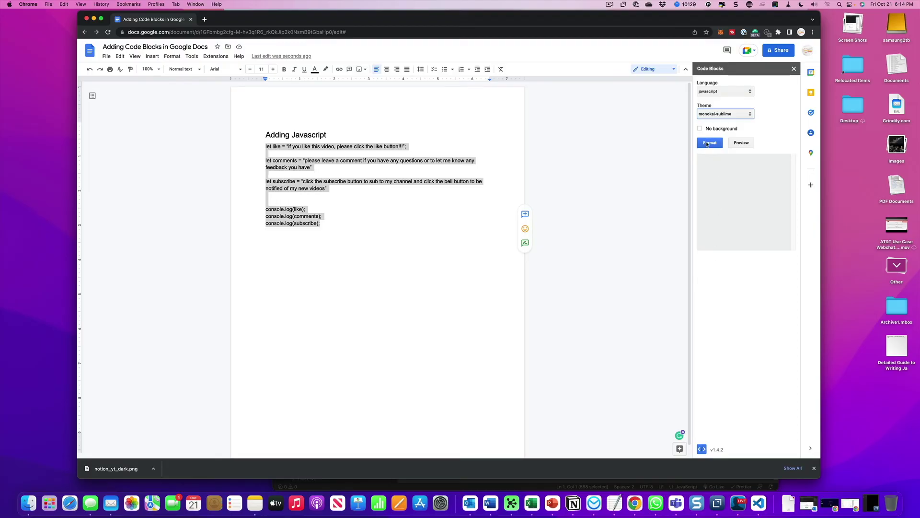
Step: Format the selected JavaScript as a monokai-sublime code block
{"action": "left_click", "coordinate": [707, 143]}
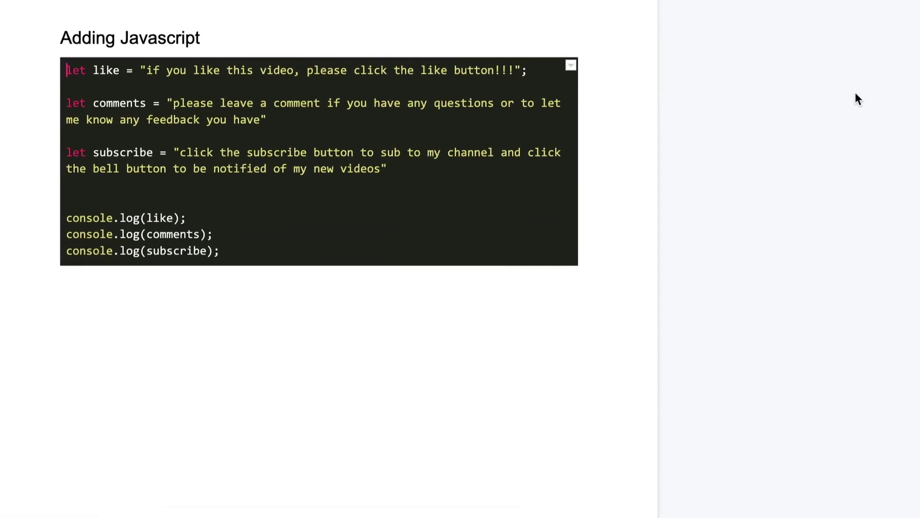